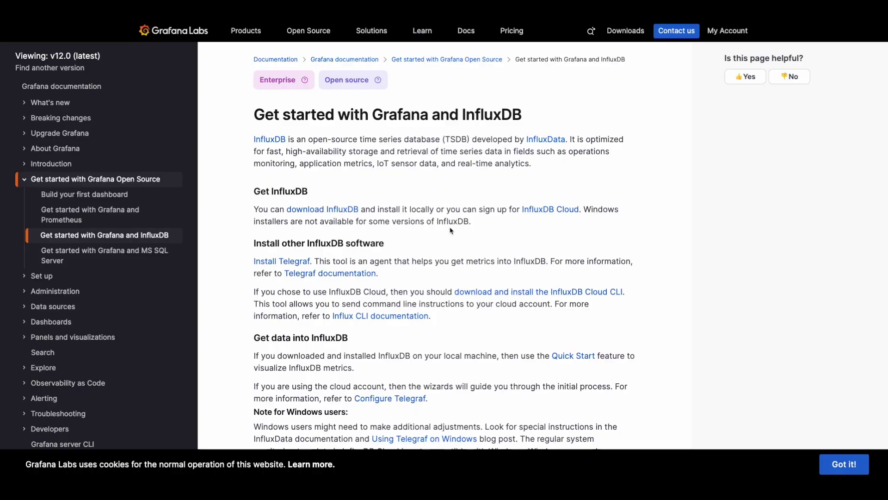
Browse the Build your first dashboard and MS SQL Server guides, ending on Set up Grafana
click(80, 195)
scroll(201, 194, down, 10)
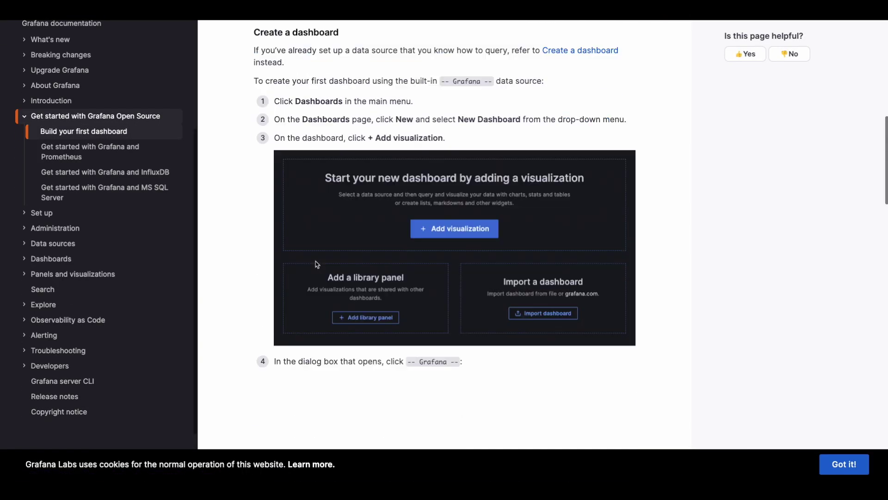
scroll(206, 197, down, 10)
scroll(206, 198, down, 3)
click(139, 188)
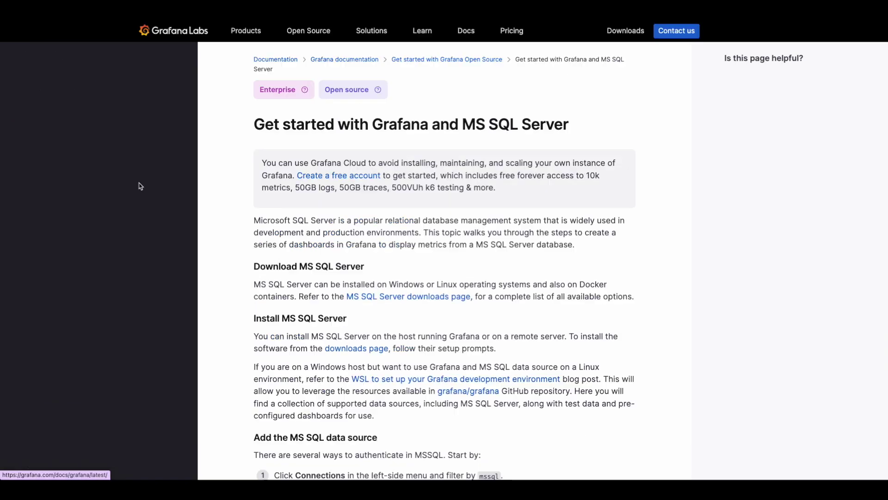
click(79, 236)
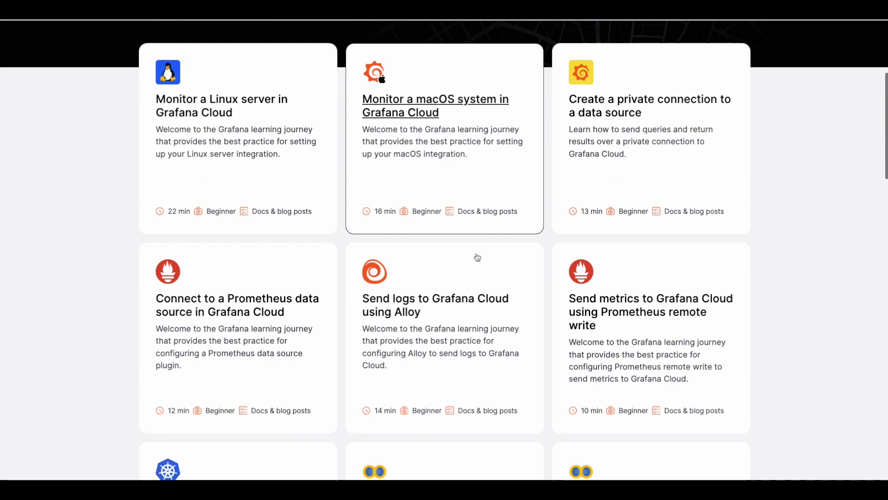
scroll(476, 257, down, 2)
scroll(475, 257, down, 4)
scroll(478, 258, down, 4)
scroll(477, 258, down, 4)
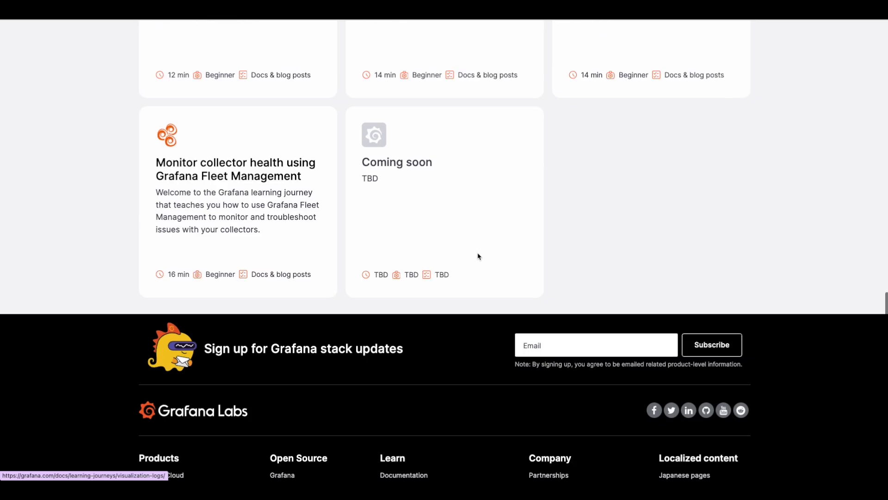
scroll(478, 256, up, 1)
scroll(478, 256, up, 5)
scroll(479, 258, up, 3)
scroll(479, 259, up, 3)
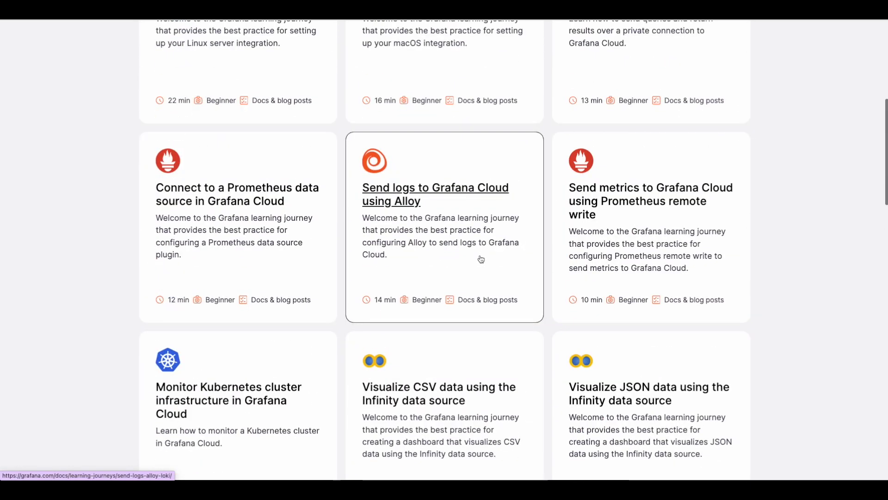
Preview the Prometheus remote write journey's milestones: observability case, remote write advantages, verify metrics
click(593, 216)
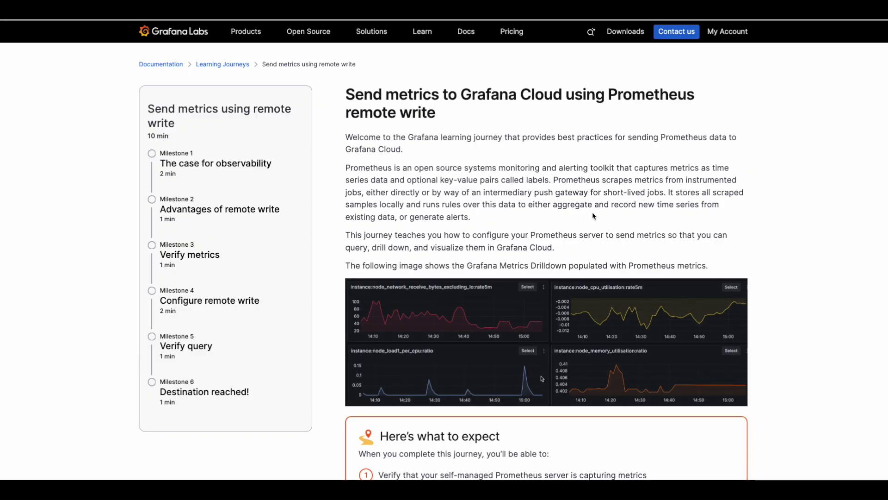
click(226, 168)
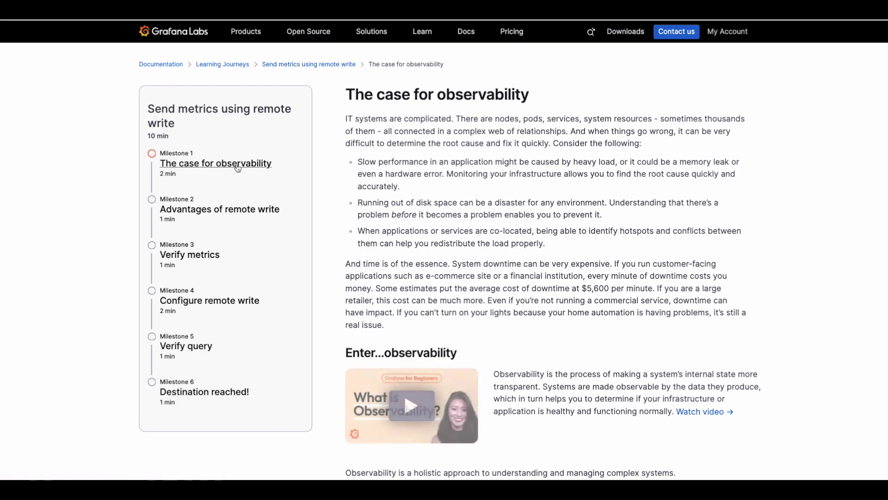
click(229, 209)
click(188, 256)
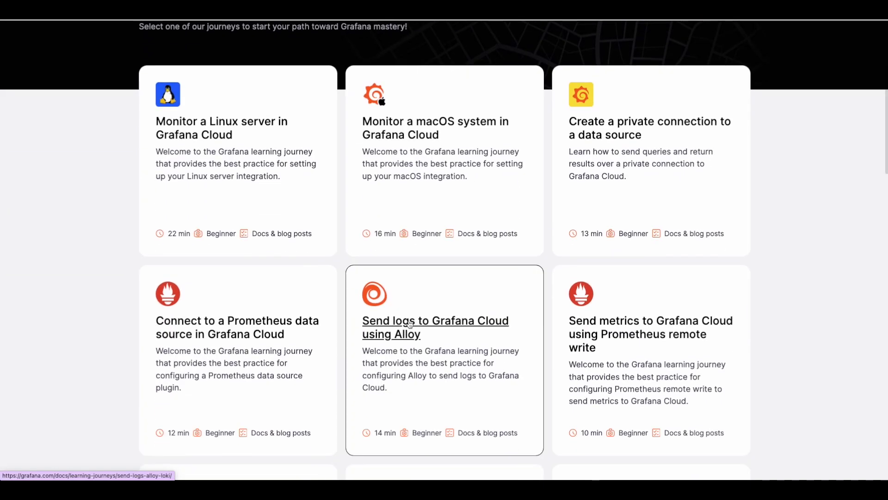
In the Alloy logs journey, check Linux install troubleshooting, then mark Install Alloy as successful
click(407, 318)
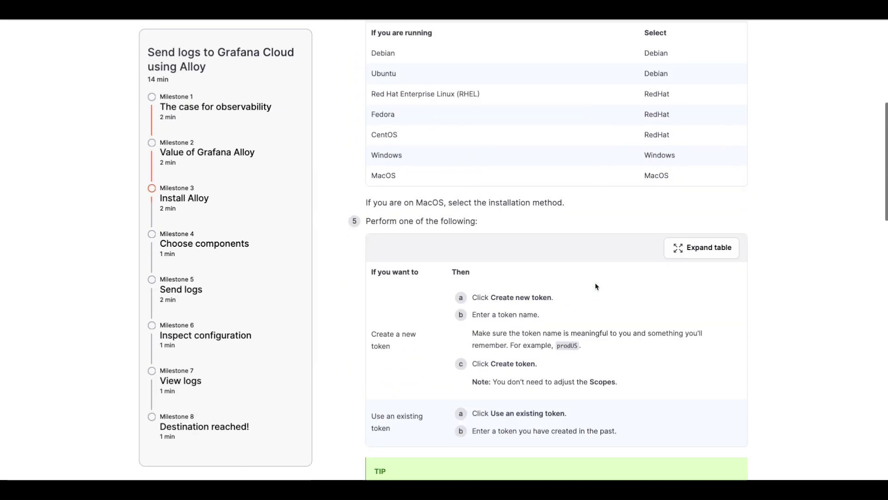
scroll(595, 283, down, 5)
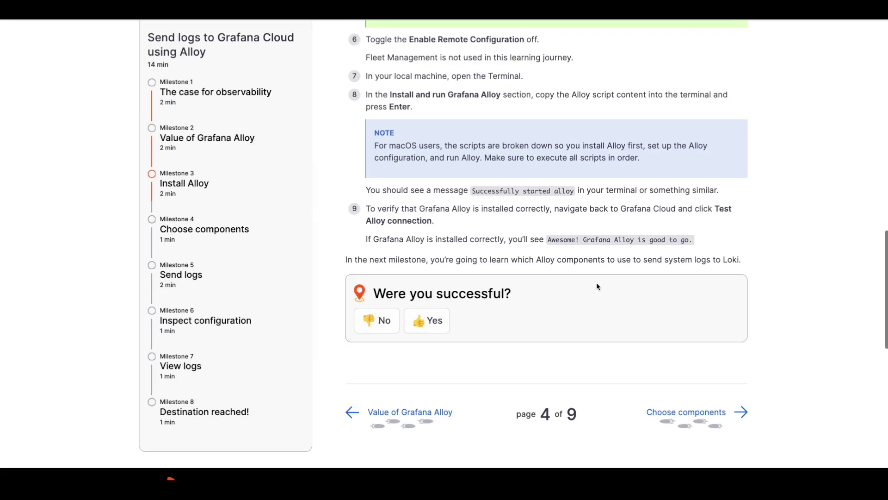
click(382, 320)
scroll(392, 361, down, 1)
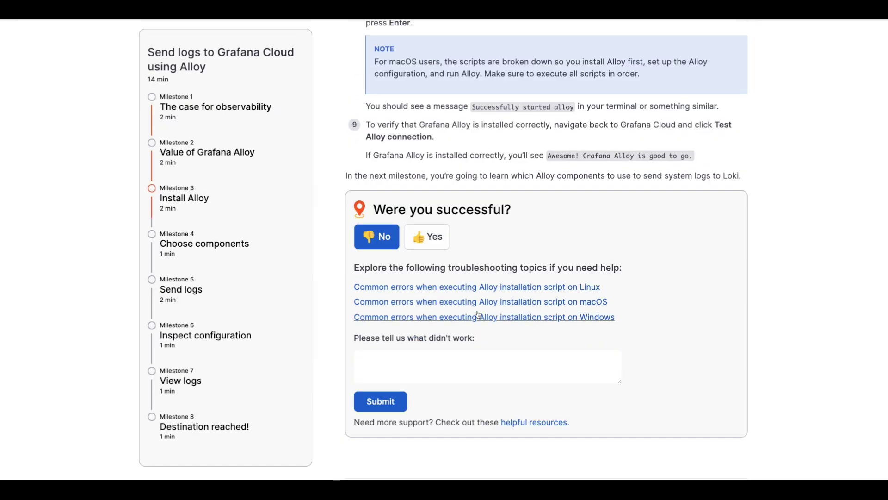
click(396, 287)
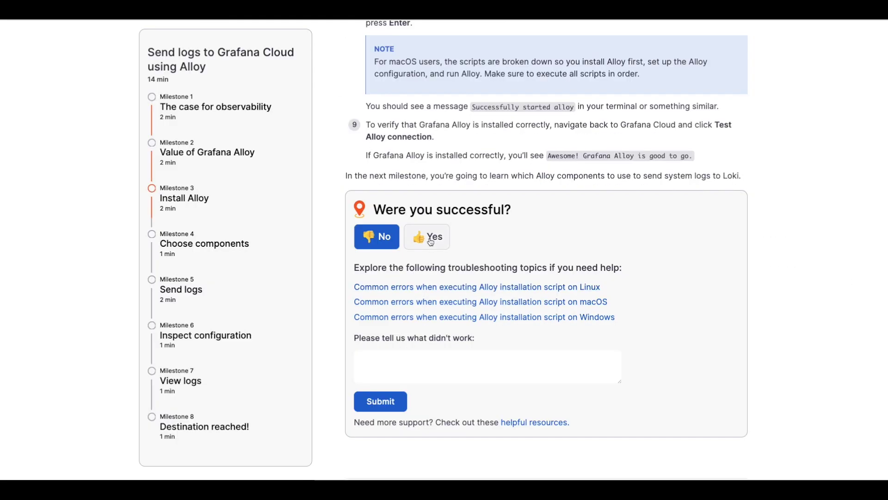
click(431, 238)
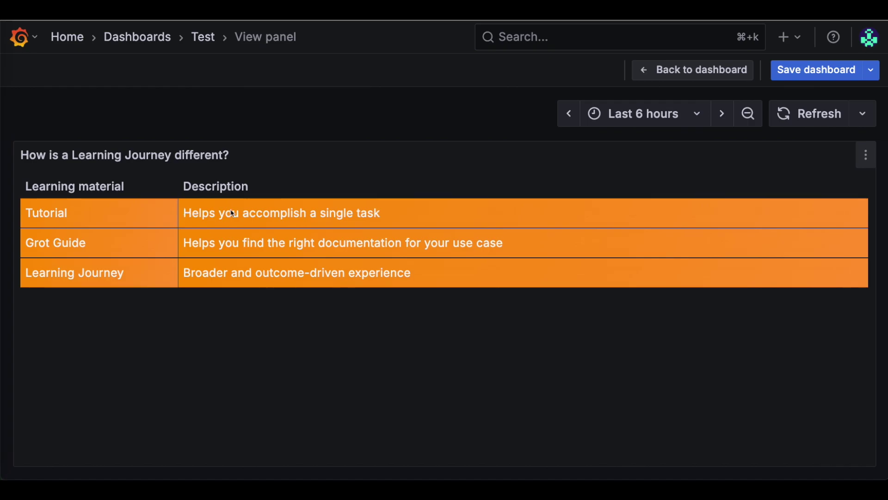
Highlight and deselect the Tutorial, Grot Guide and Learning Journey descriptions in the comparison table
triple_click(232, 213)
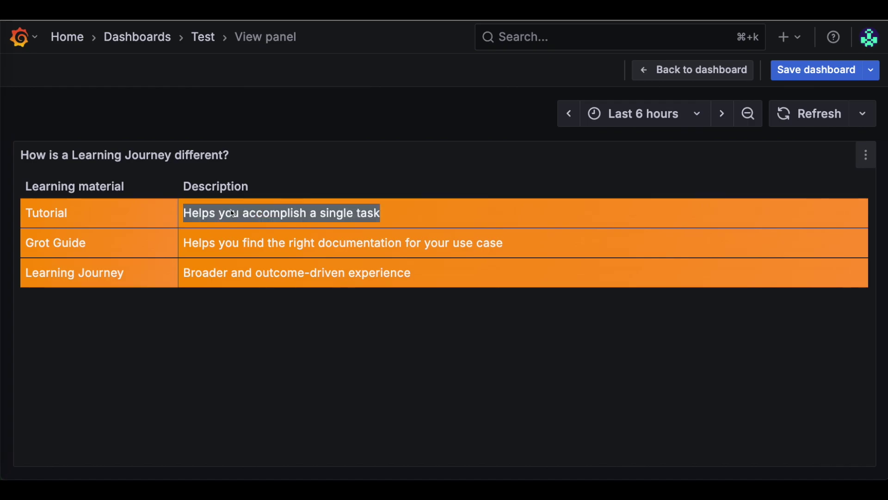
click(80, 244)
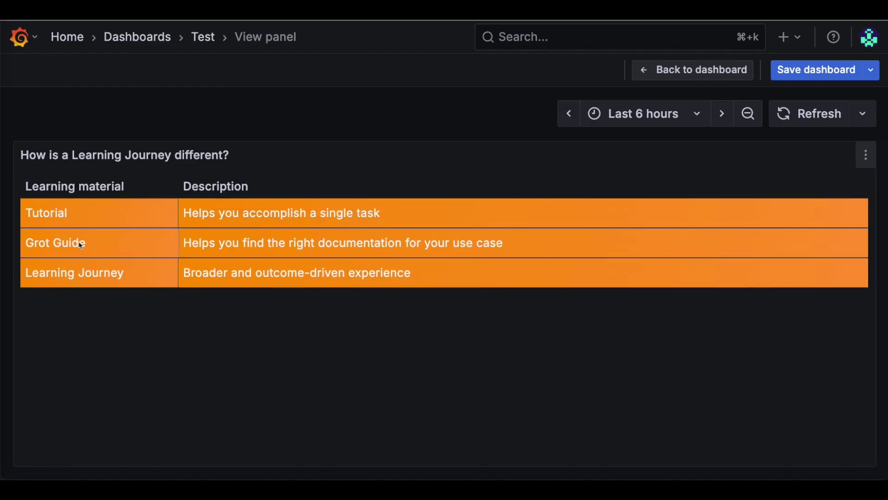
triple_click(203, 247)
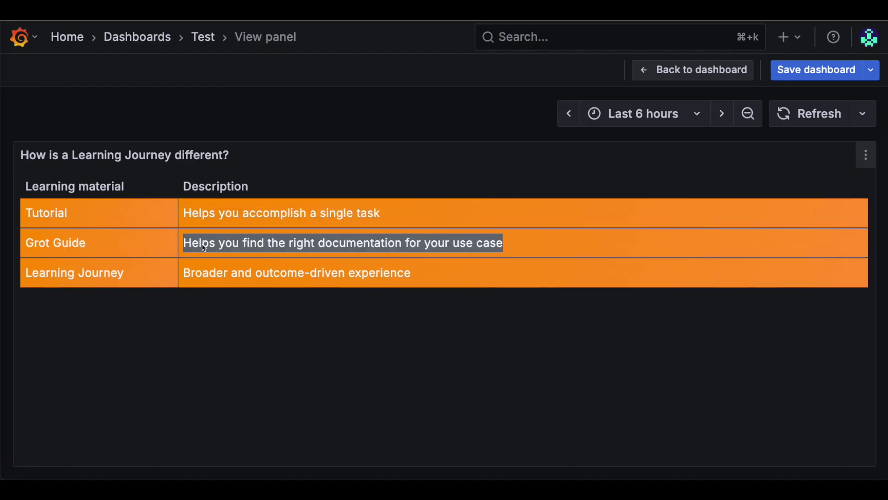
click(95, 273)
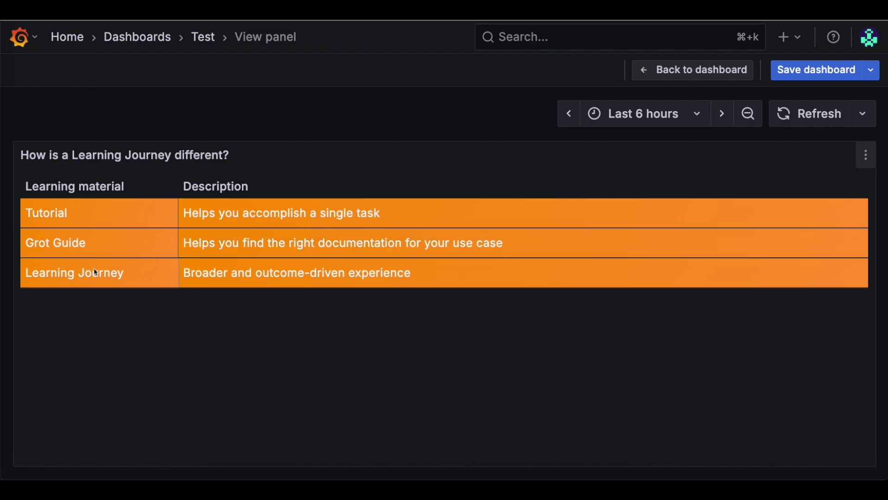
triple_click(206, 278)
click(286, 328)
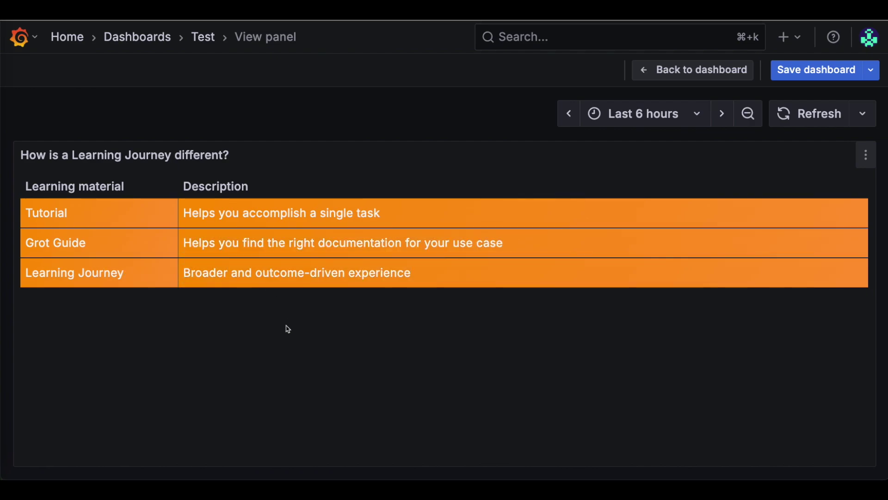